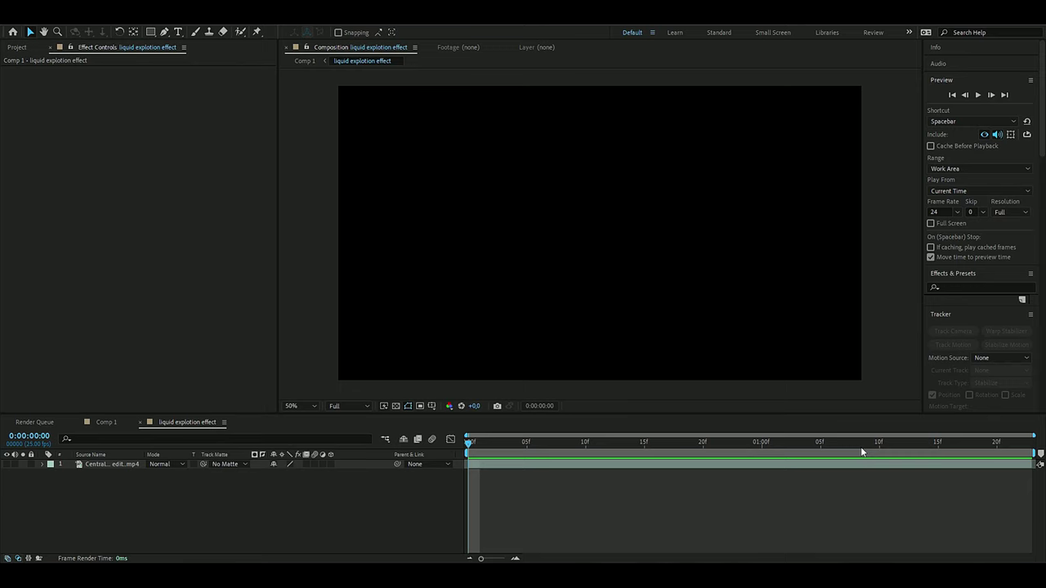
- Turn on the footage layer's visibility and preview the clip in the liquid explosion composition
left_click(7, 464)
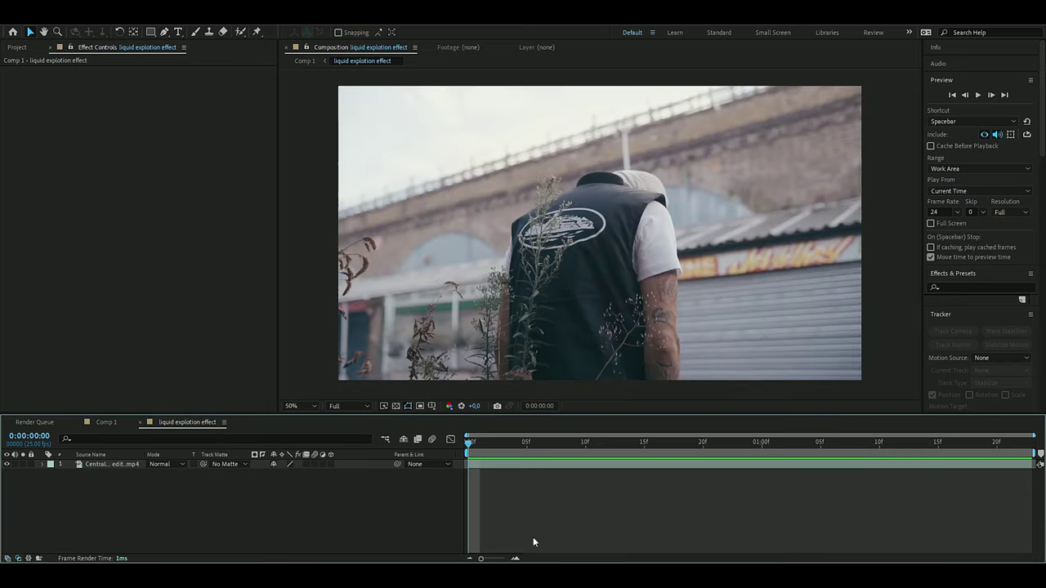
key("space")
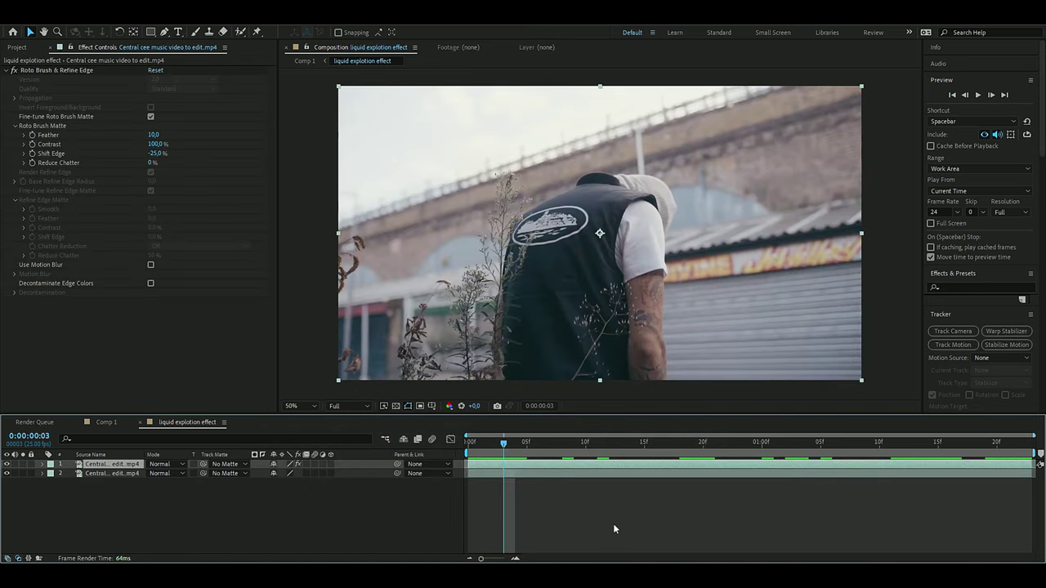
left_click_drag(503, 442, 564, 445)
- Duplicate the rotoscoped cutout layer and show the original footage layer beneath the two copies
left_click(7, 474)
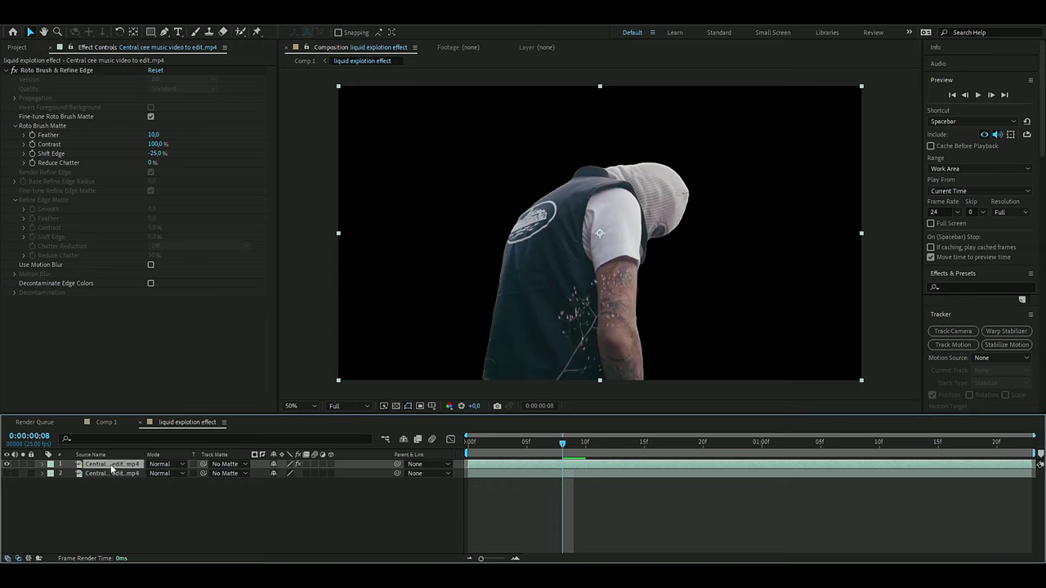
key("ctrl+d")
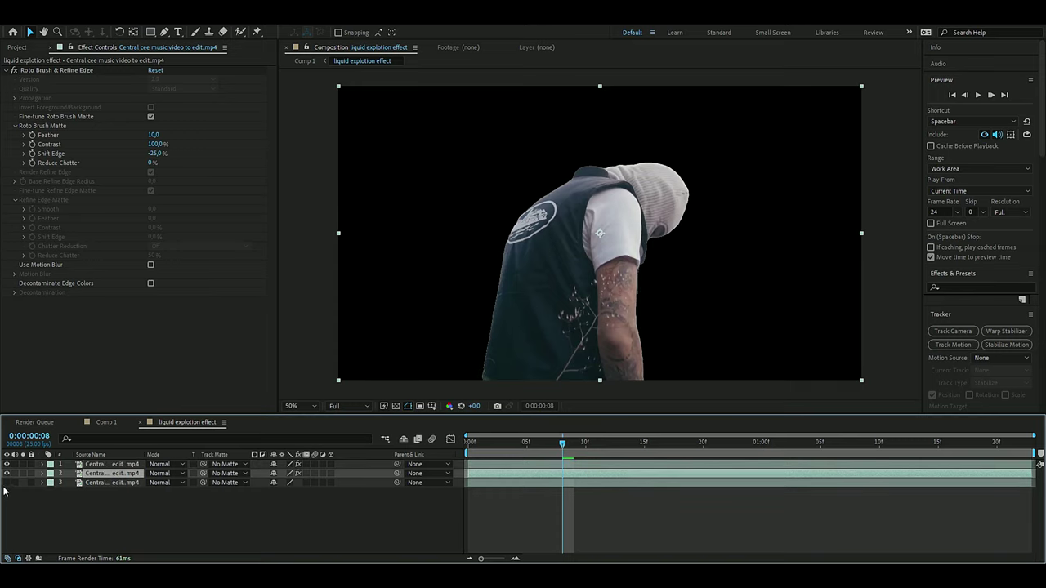
left_click(7, 482)
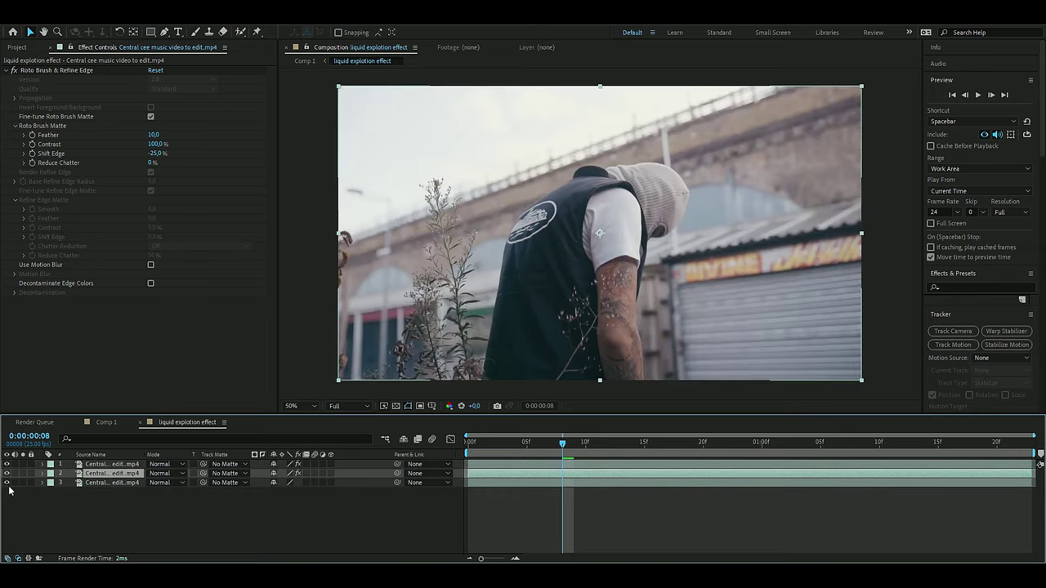
- Rename the middle layer "liquid layer" and replace its Roto Brush effect with CC Mr. Mercury
right_click(116, 478)
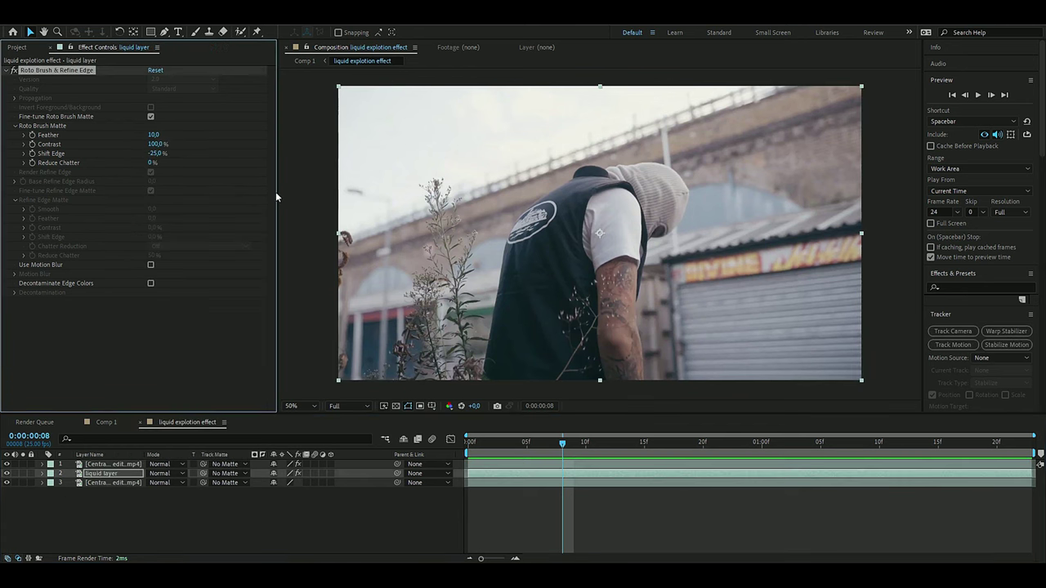
key("ctrl+space")
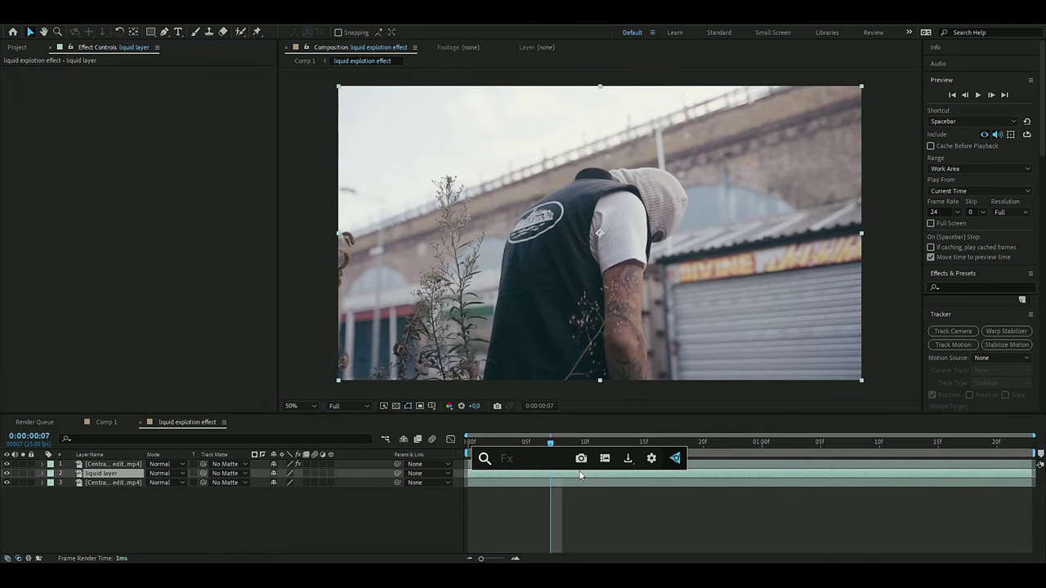
type("cc mr")
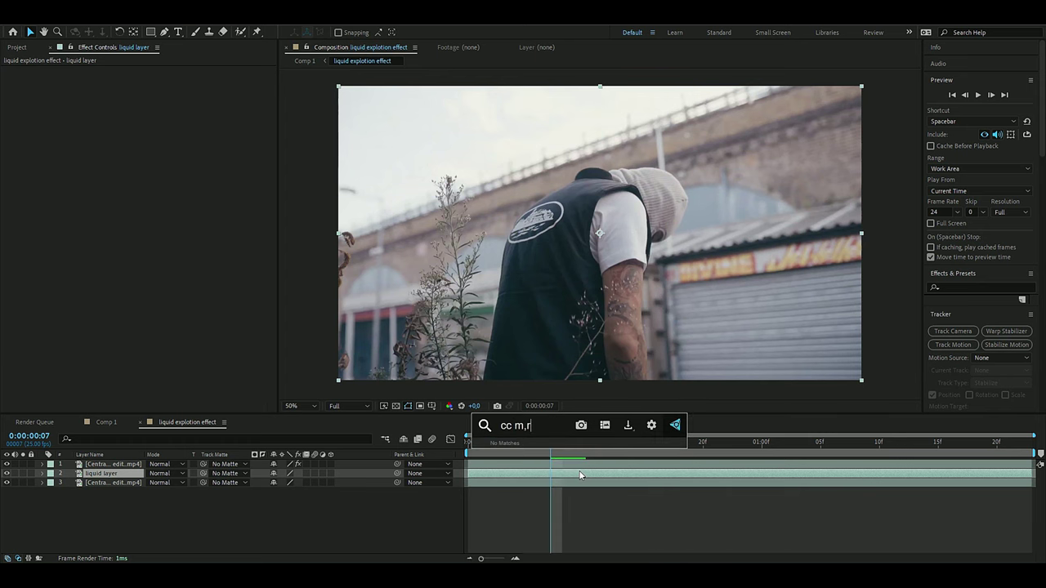
left_click(604, 456)
left_click(622, 445)
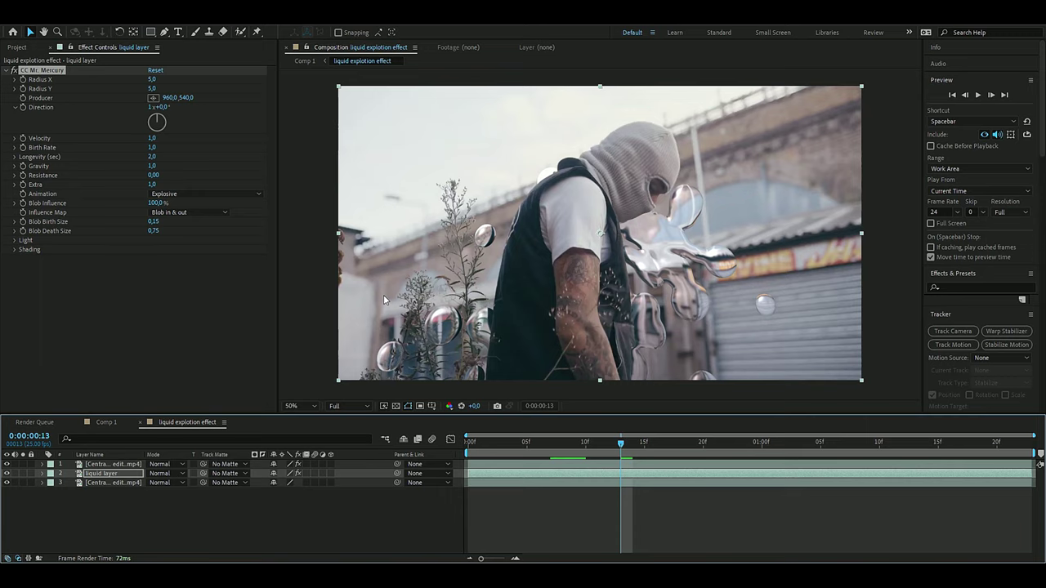
- Set CC Mr. Mercury's Birth Rate to 15.3, Longevity to 1.2 seconds and Gravity to 0
left_click(151, 148)
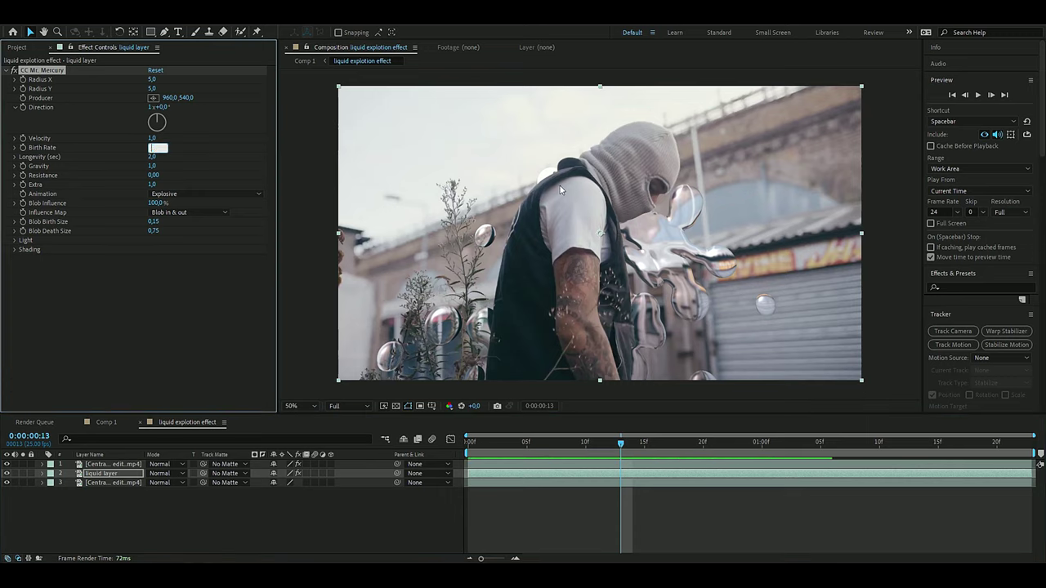
type("15.3")
key("Tab")
type("1,2")
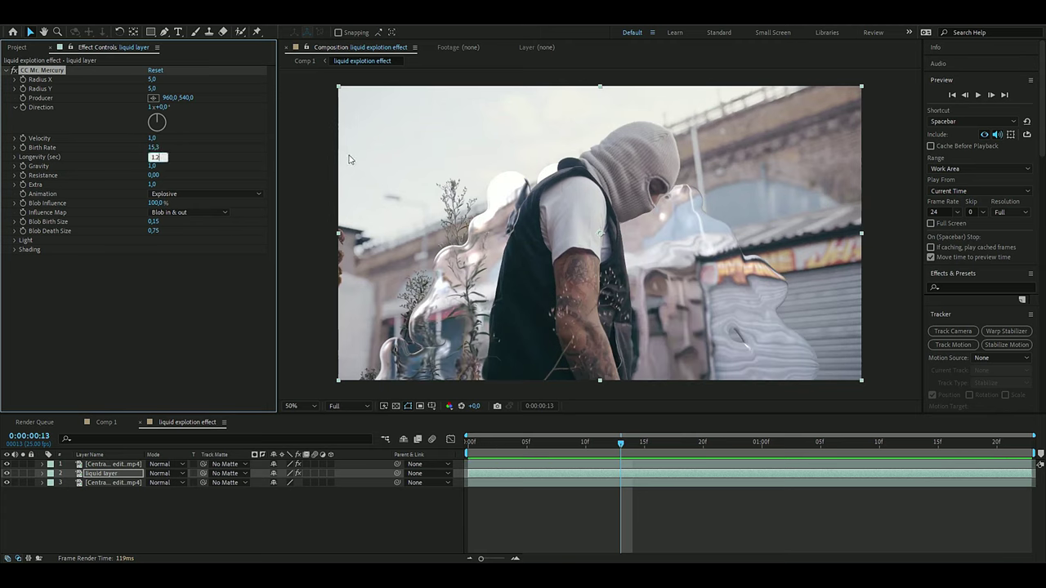
key("Tab")
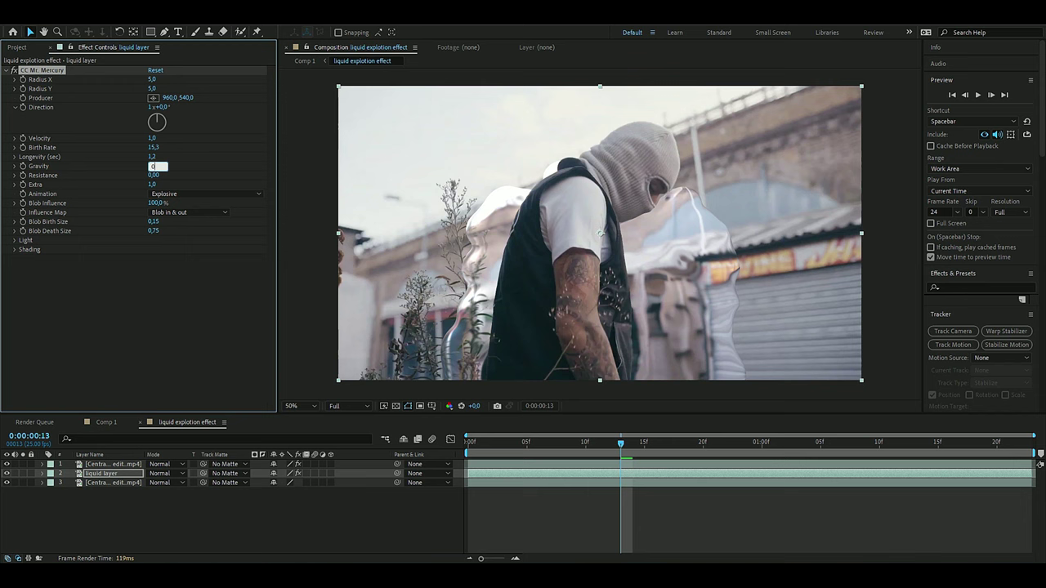
type("0")
key("Return")
- Keyframe CC Mr. Mercury's Velocity at 0 on the first frame
left_click_drag(620, 442, 464, 455)
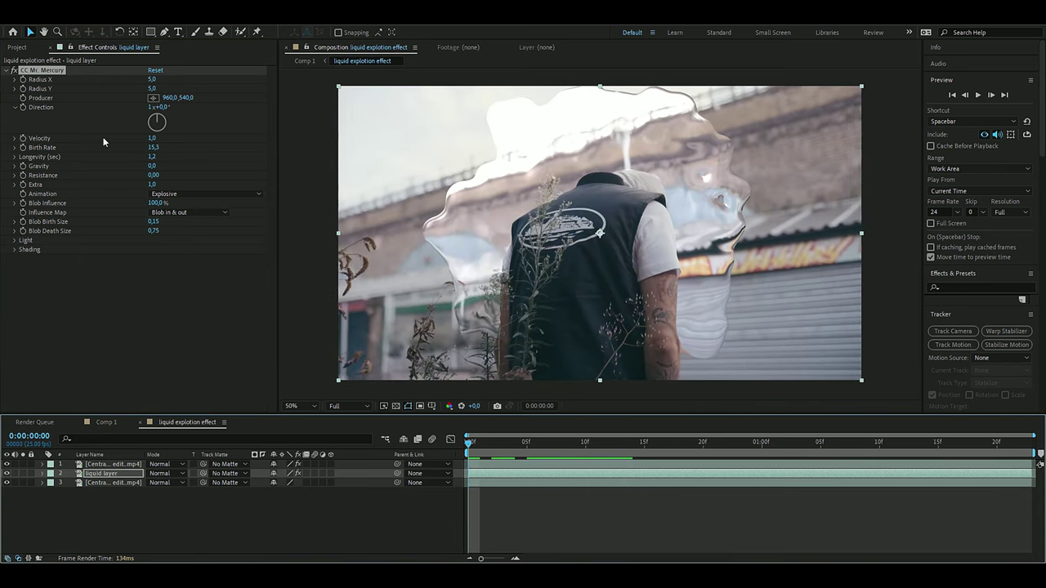
left_click(151, 138)
type("0")
key("Return")
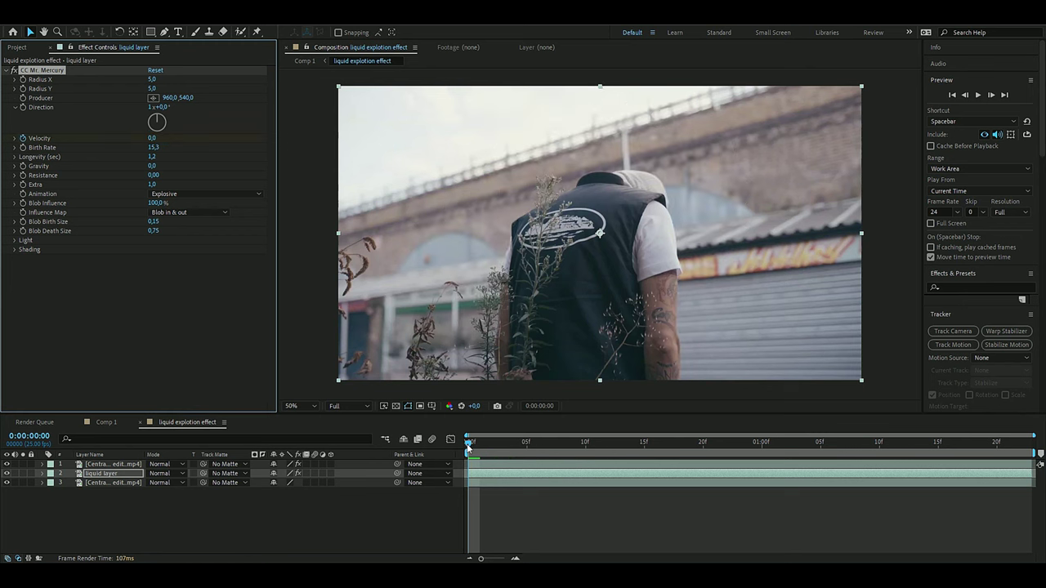
- Add a second Velocity keyframe of 15 near the end of the clip at 0:00:01:22
left_click_drag(467, 447, 1019, 445)
left_click(153, 139)
type("1")
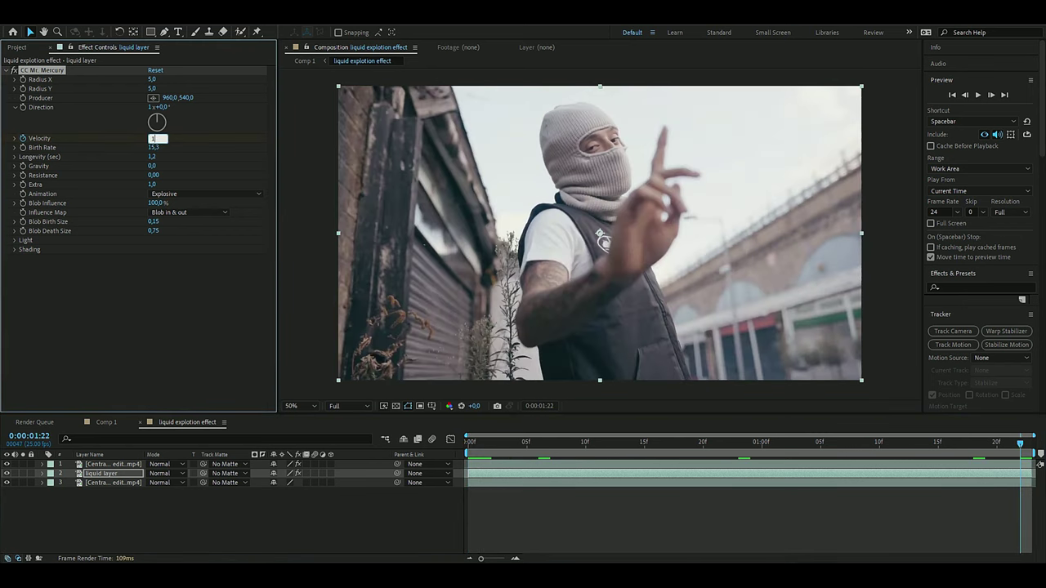
type("5")
key("Return")
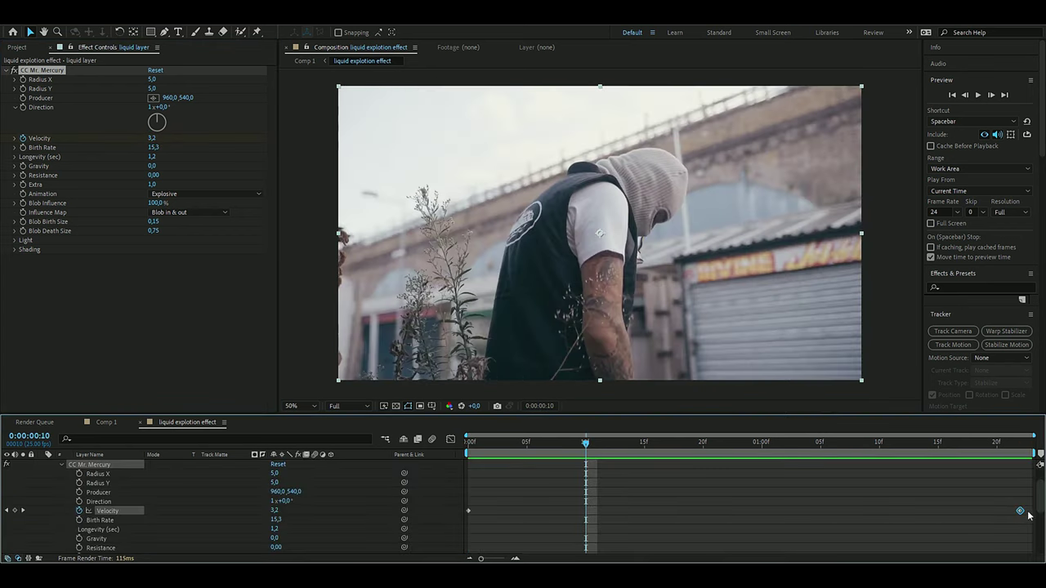
- Apply Easy Ease to both Velocity keyframes and reshape the value graph so it rises steeply first and flattens out
left_click_drag(1028, 507, 455, 523)
key("F9")
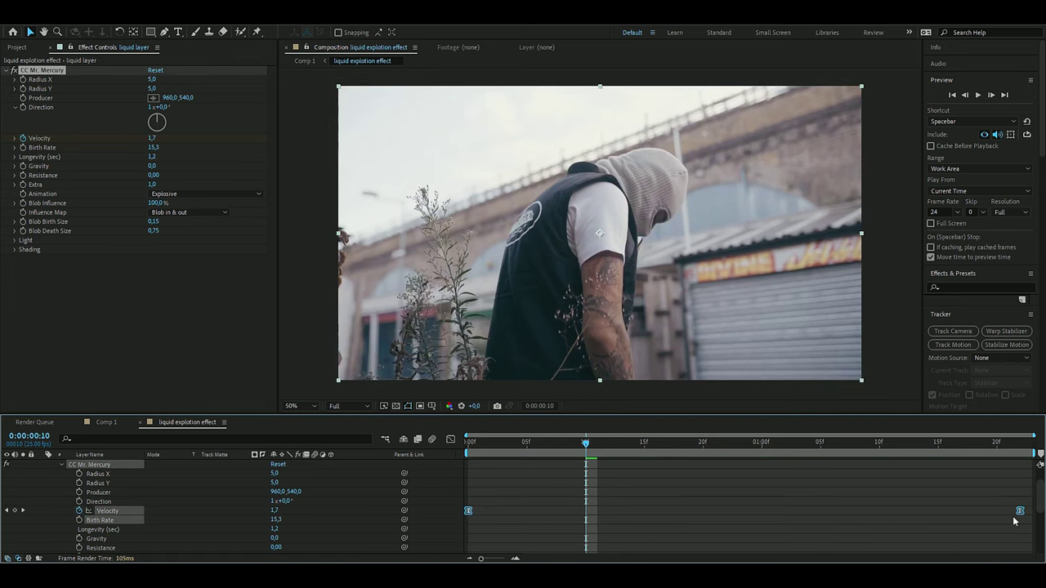
left_click(450, 440)
left_click_drag(656, 531, 471, 468)
- Preview the liquid explosion from the first frame and close the graph view
left_click_drag(580, 444, 349, 451)
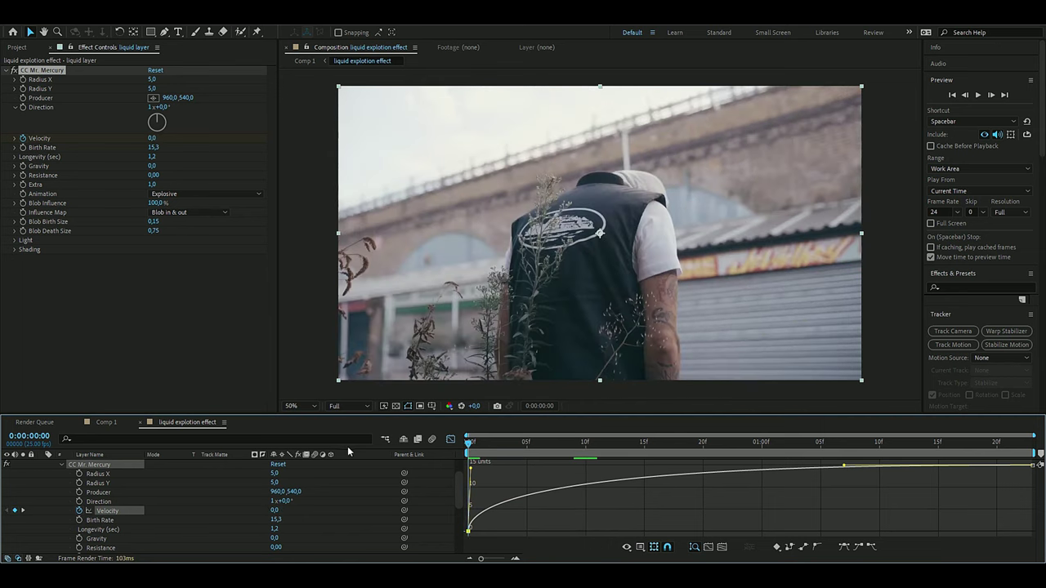
key("space")
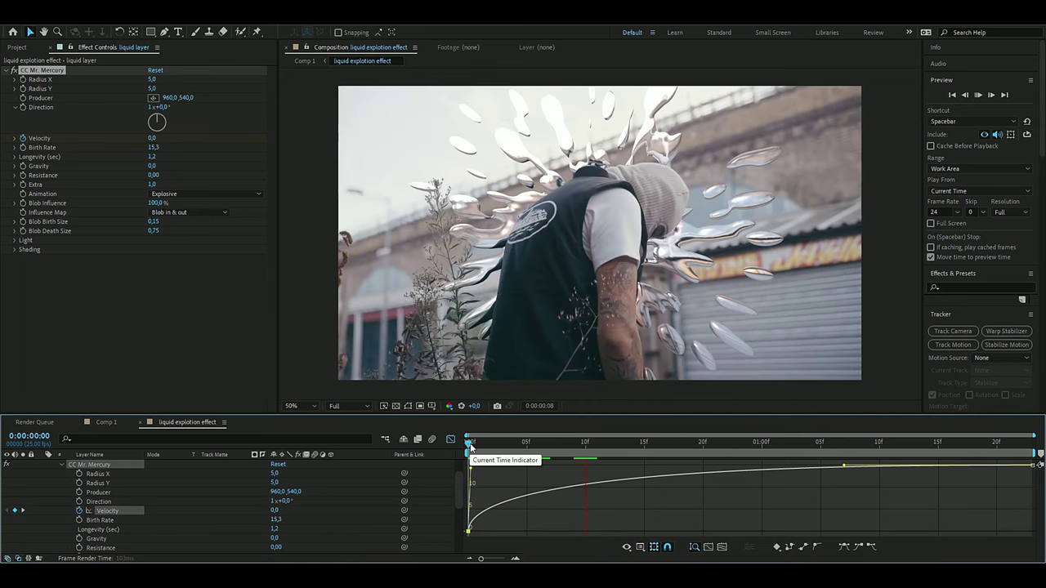
left_click(450, 439)
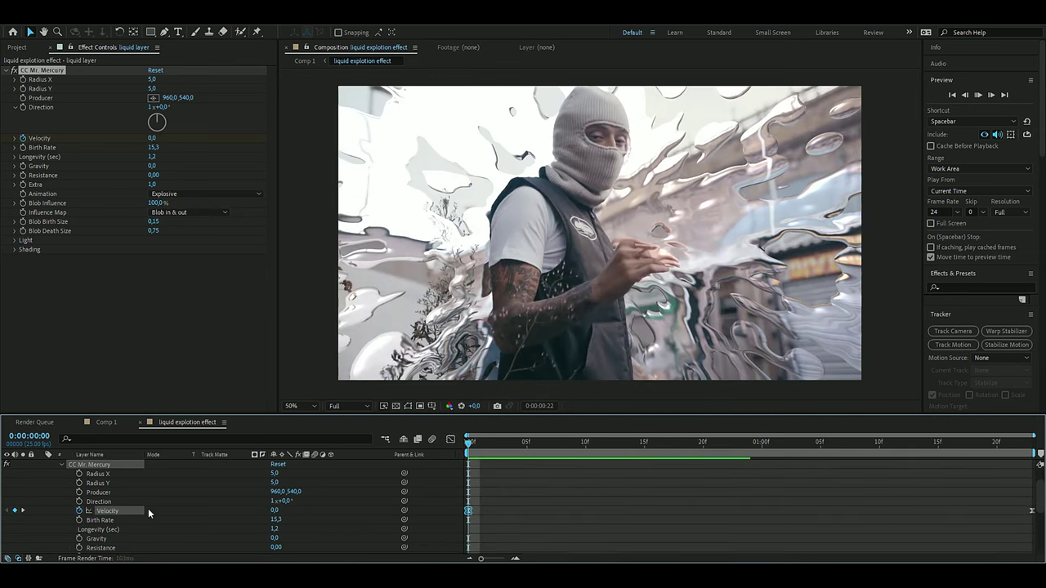
scroll(146, 508, "up", 2)
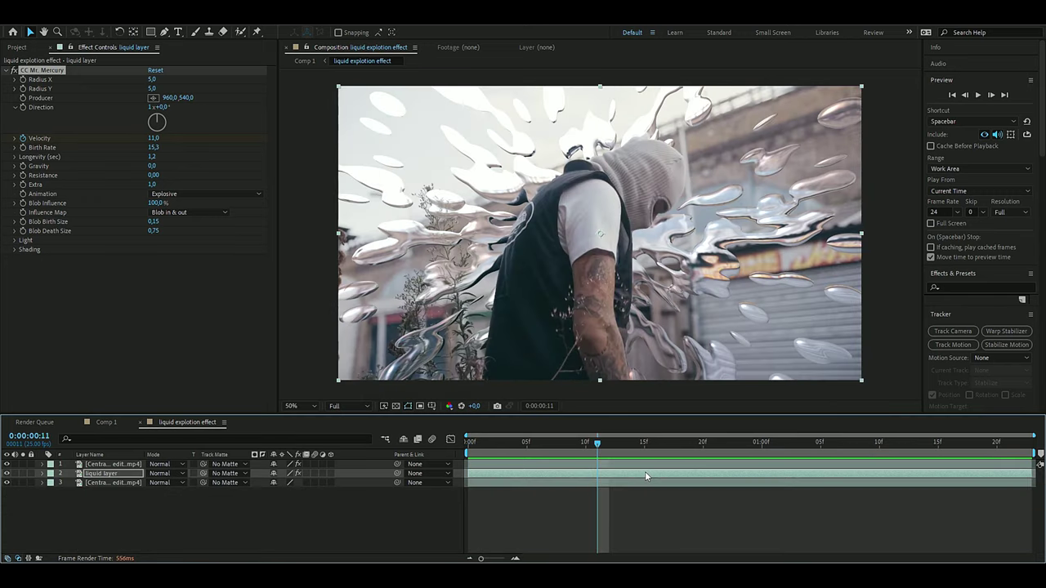
- Apply the Colorama effect to the liquid layer and set its input Phase Shift to 110 degrees
key("ctrl+space")
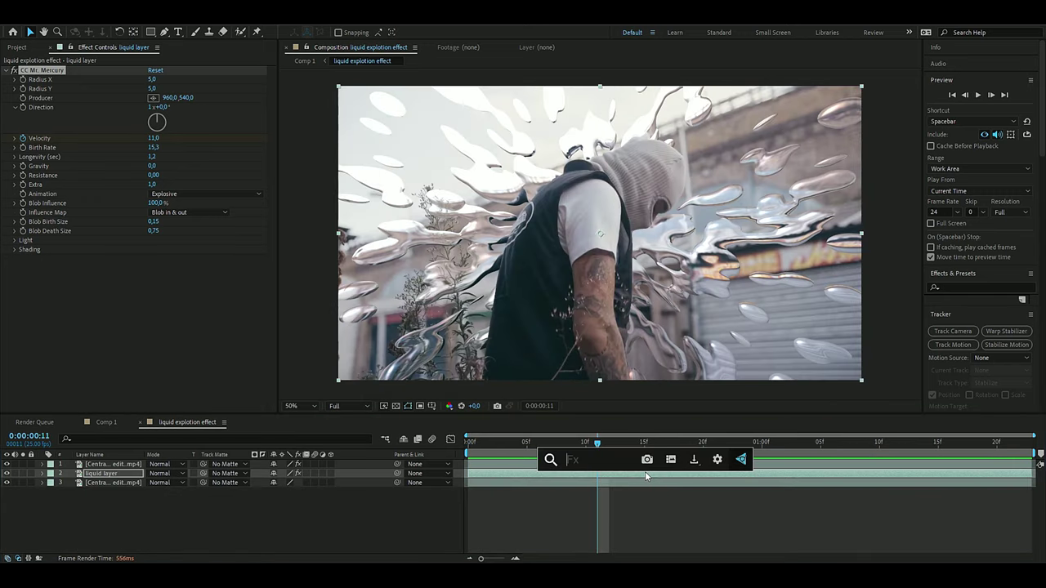
type("col")
left_click(577, 487)
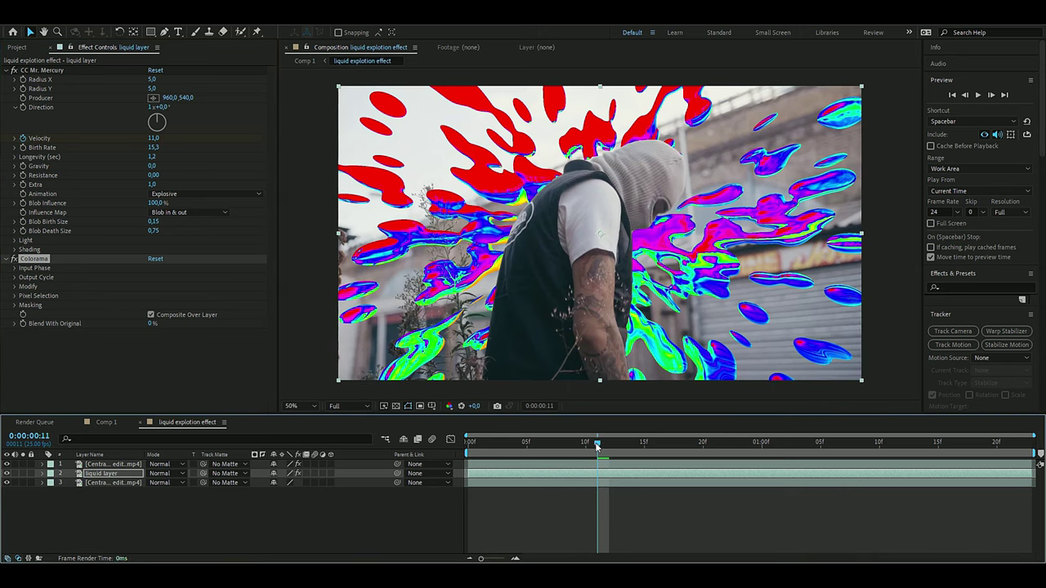
left_click_drag(597, 443, 619, 445)
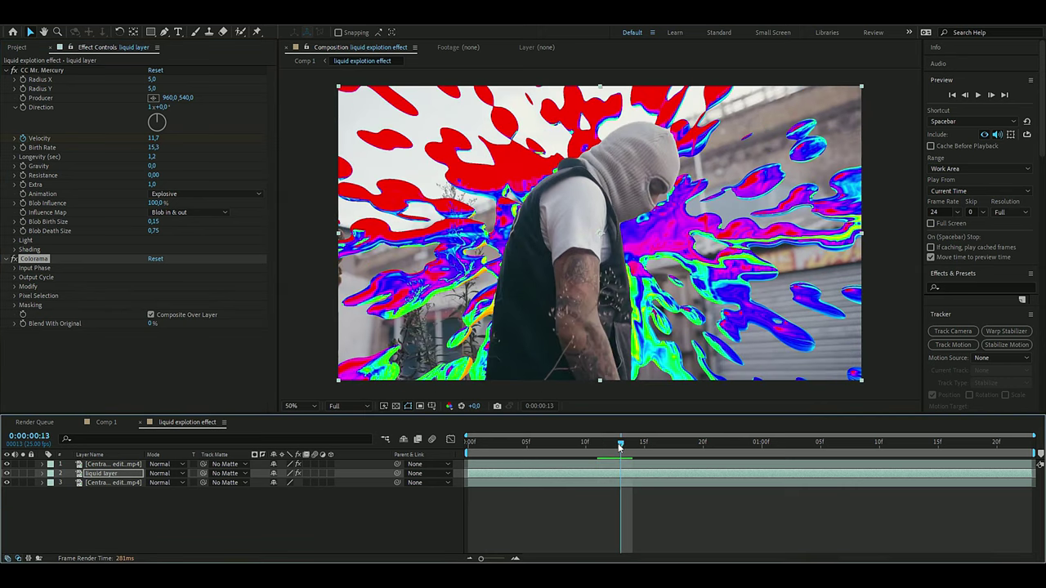
left_click(14, 269)
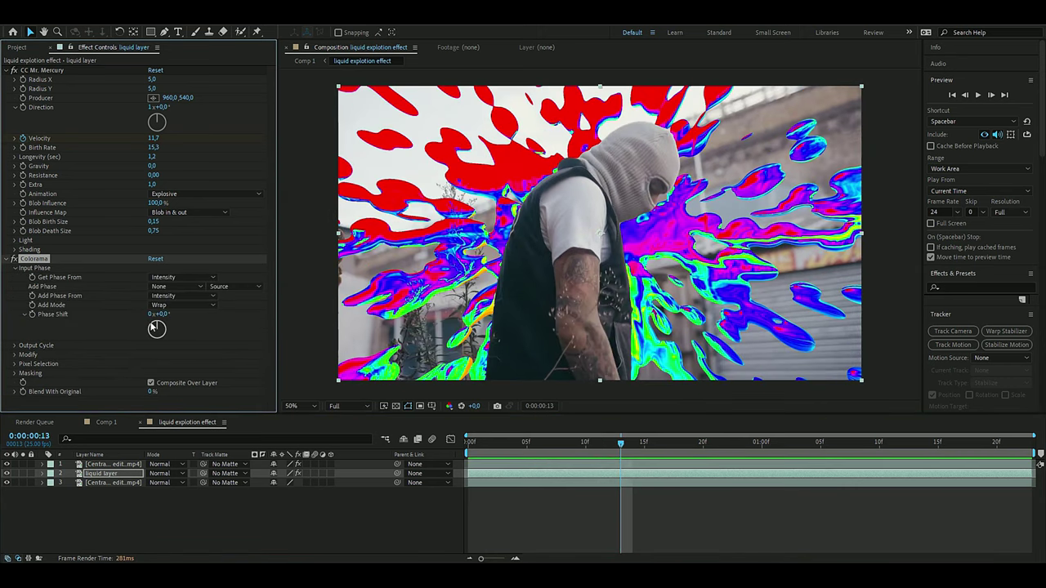
left_click_drag(155, 327, 173, 339)
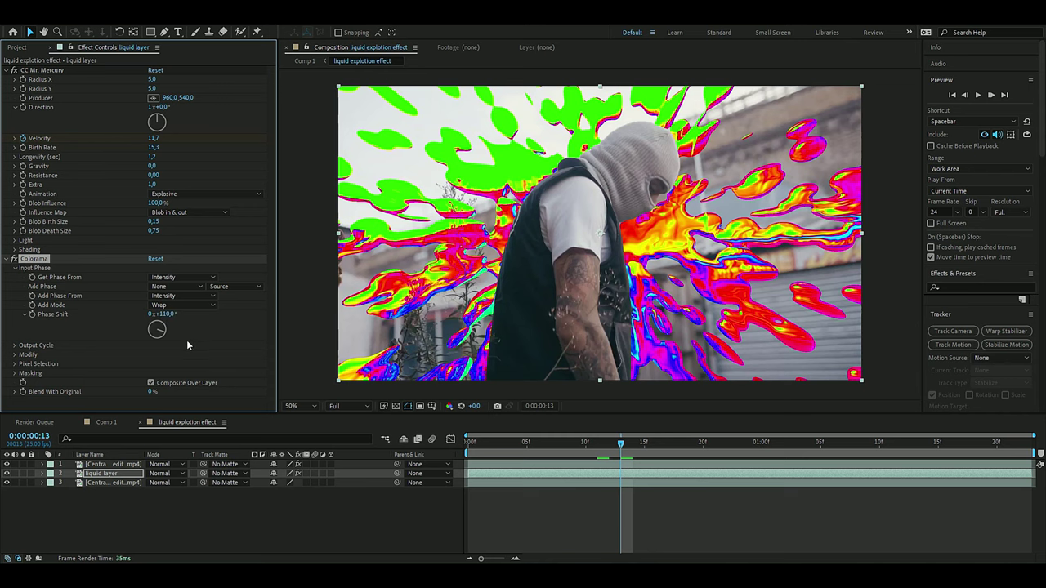
- Add the Deep Glow effect to the liquid layer with Unmult enabled and check it further along the clip
left_click(619, 474)
key("ctrl+space")
type("d")
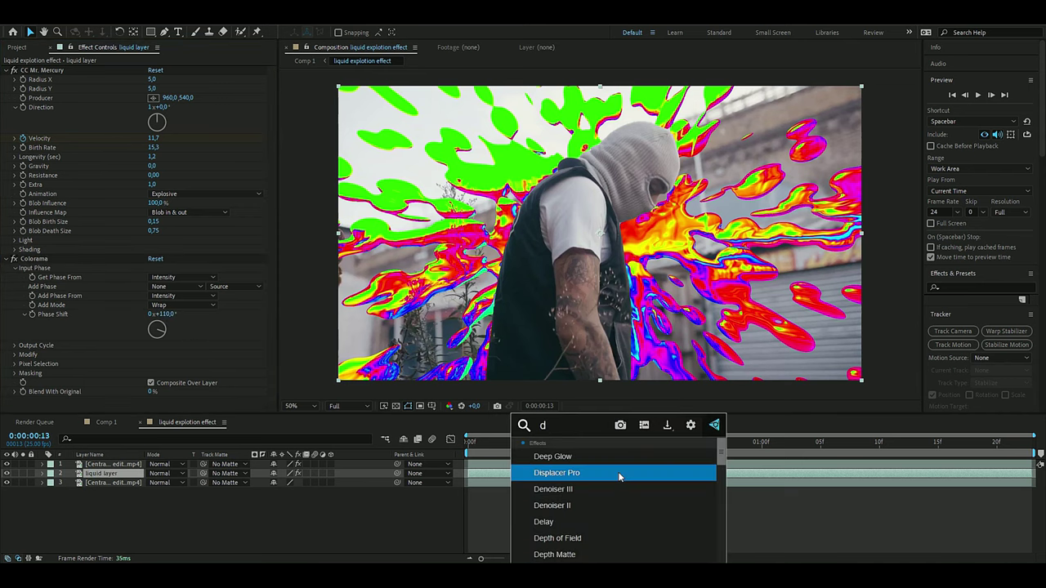
left_click(620, 456)
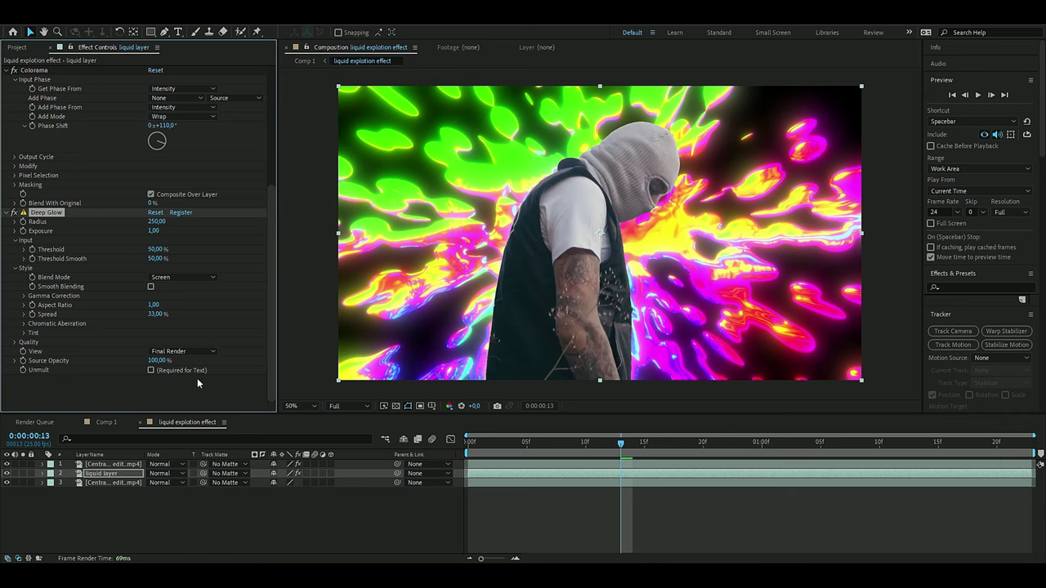
left_click(150, 371)
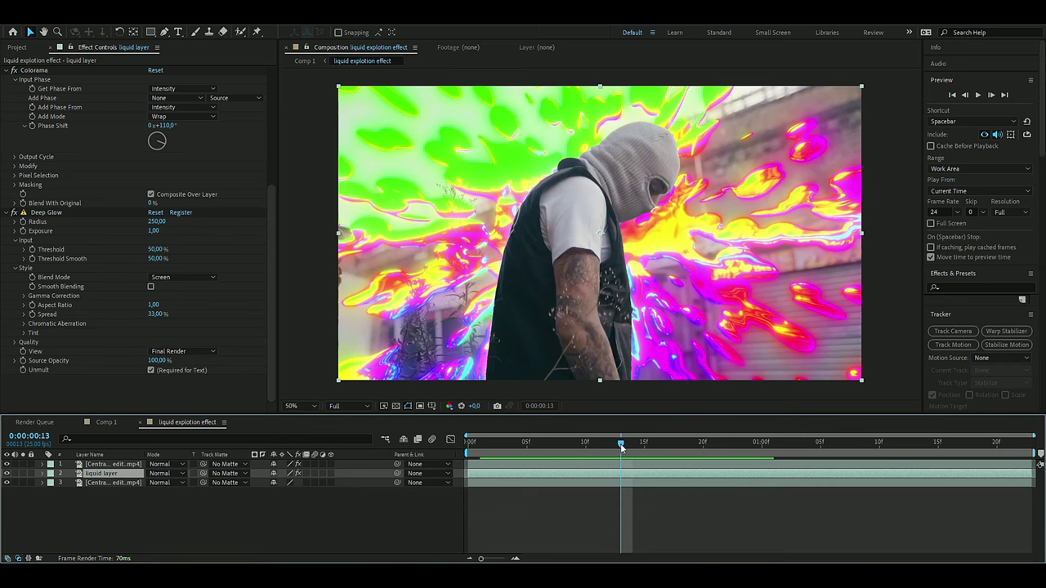
left_click_drag(621, 447, 679, 447)
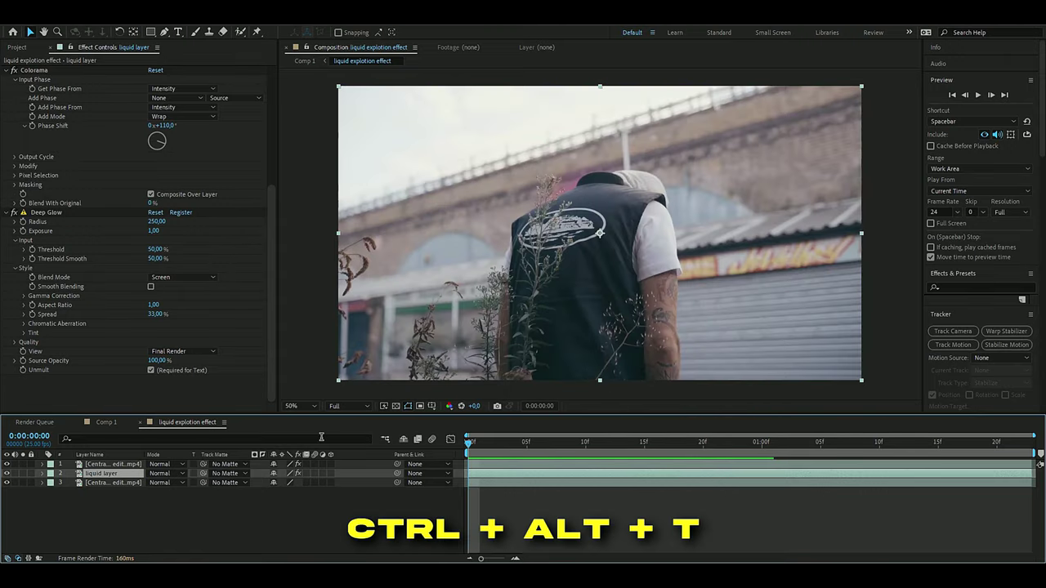
- Enable time remapping on the liquid layer from the first frame and preview the colored explosion
key("ctrl+alt+t")
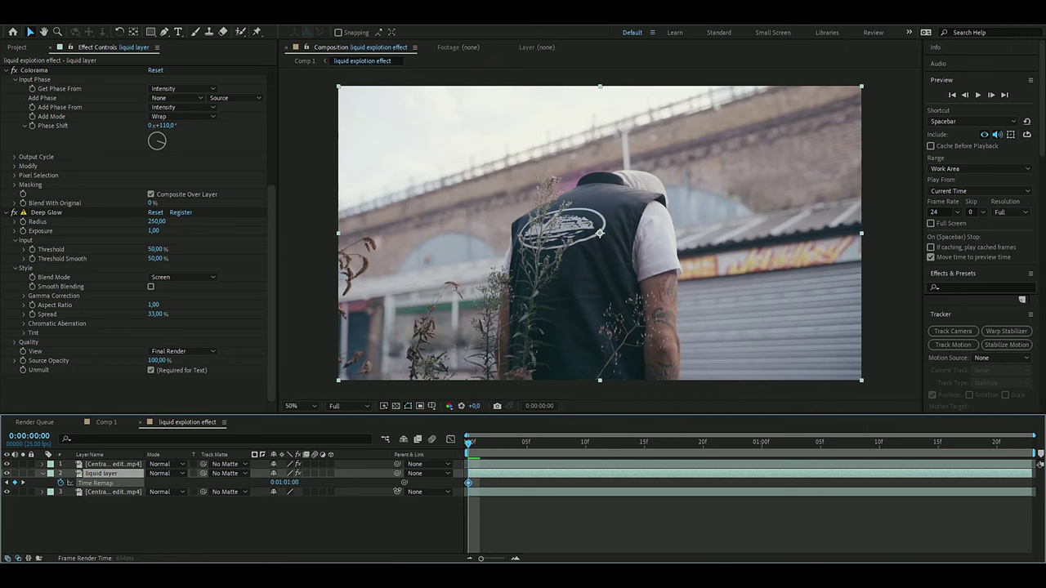
left_click_drag(480, 447, 1019, 445)
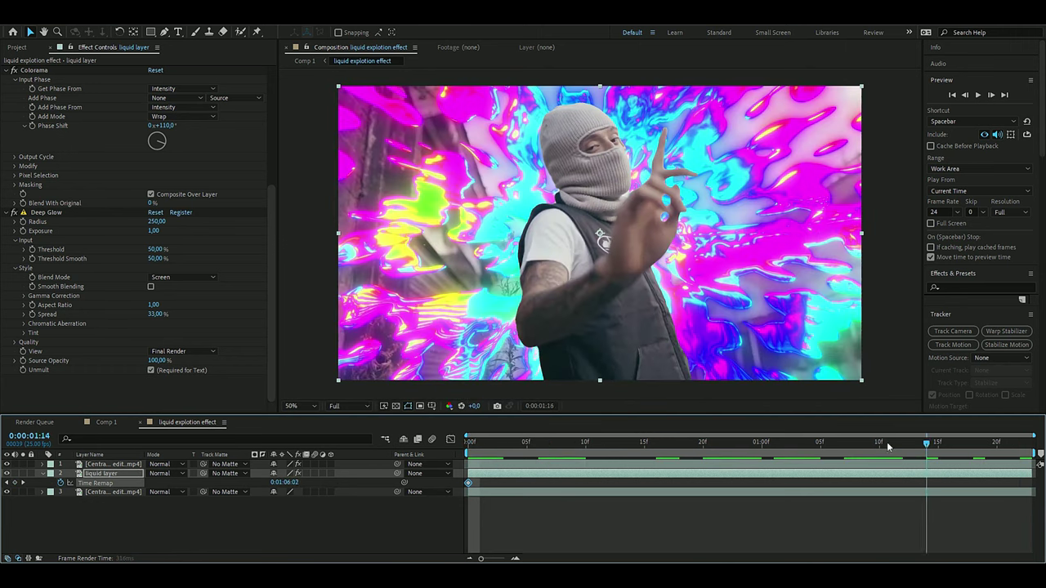
key("Home")
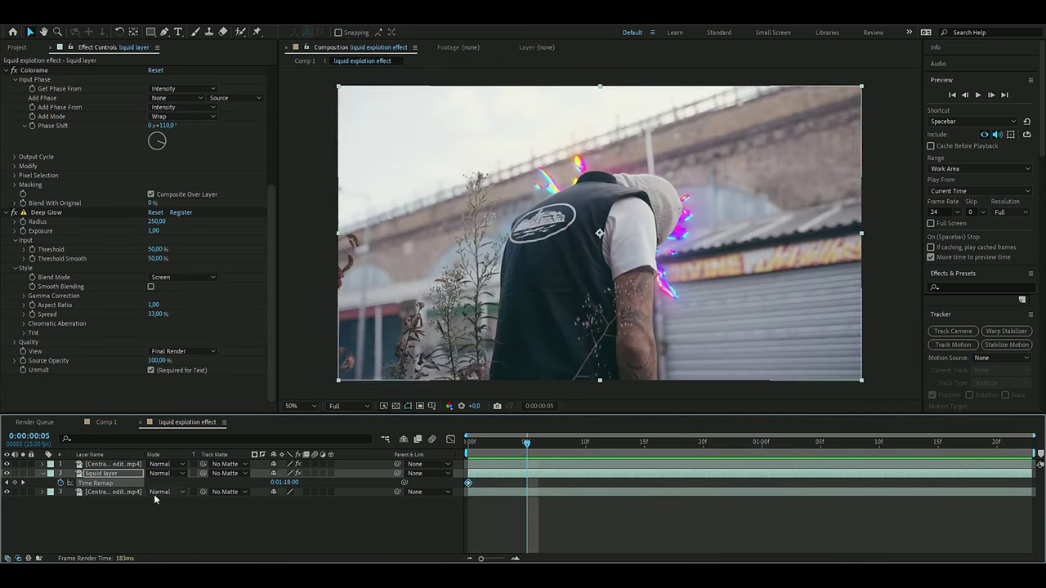
left_click(42, 476)
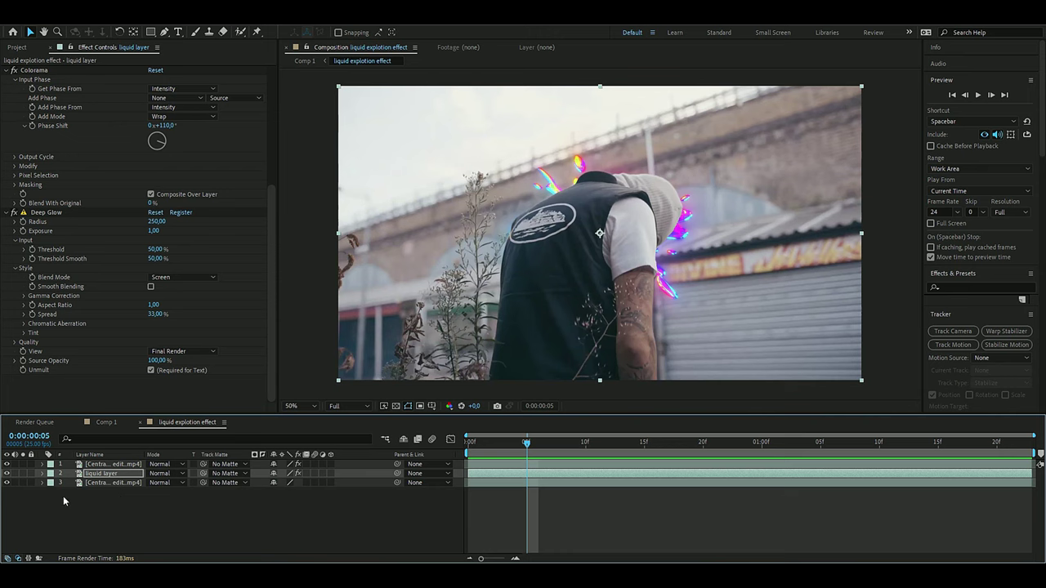
key("space")
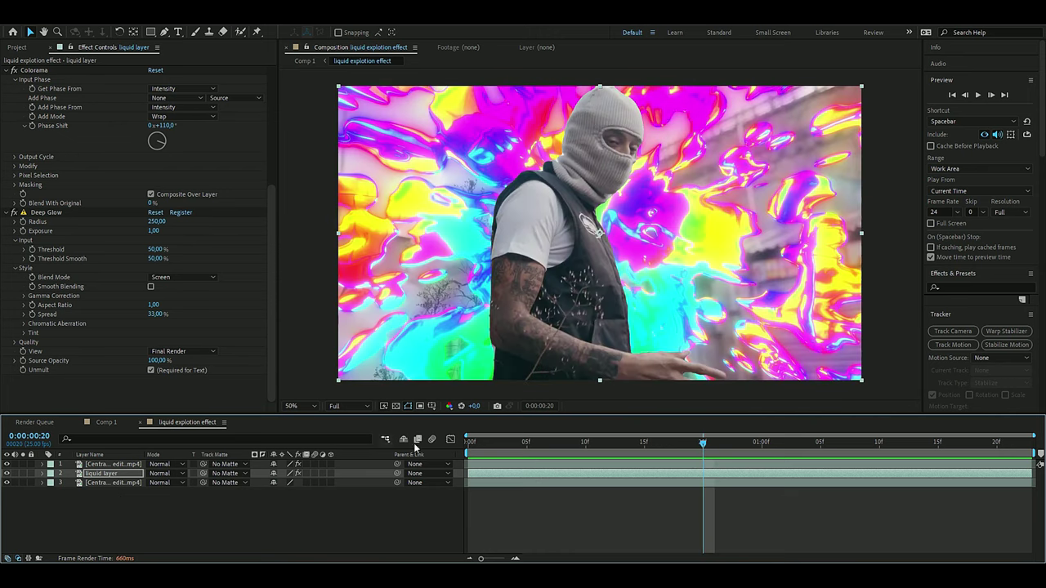
- Apply Crate's Light Wrap to the rotoscoped subject layer, with the liquid layer as its background layer
left_click(115, 465)
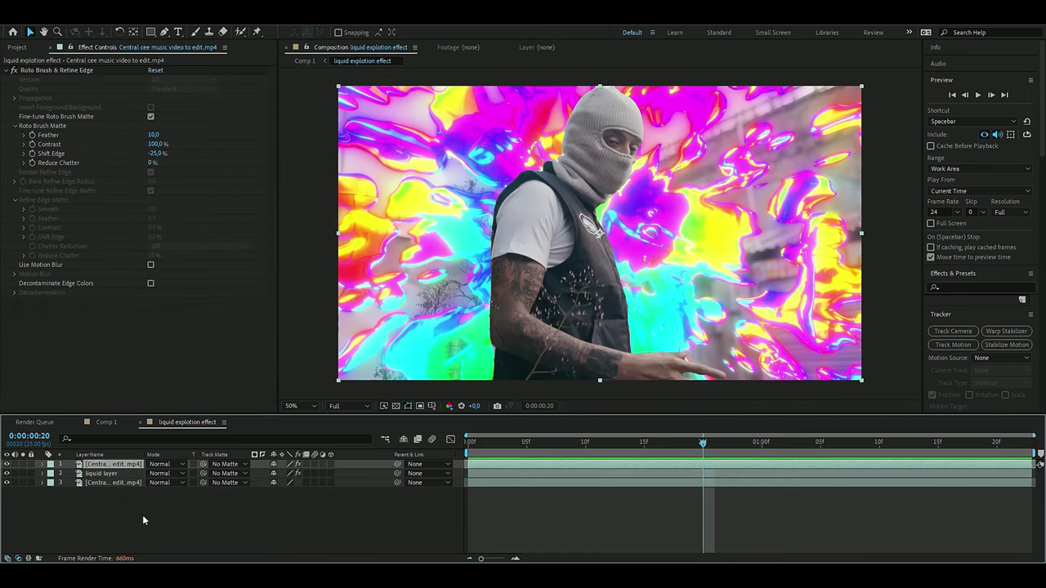
left_click(6, 466)
key("ctrl+space")
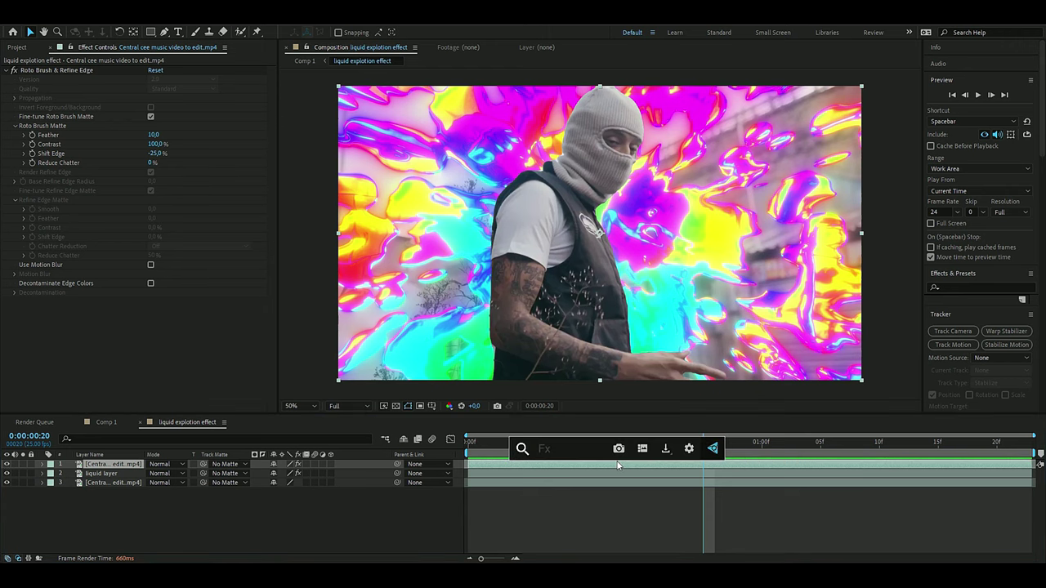
type("light")
key("Return")
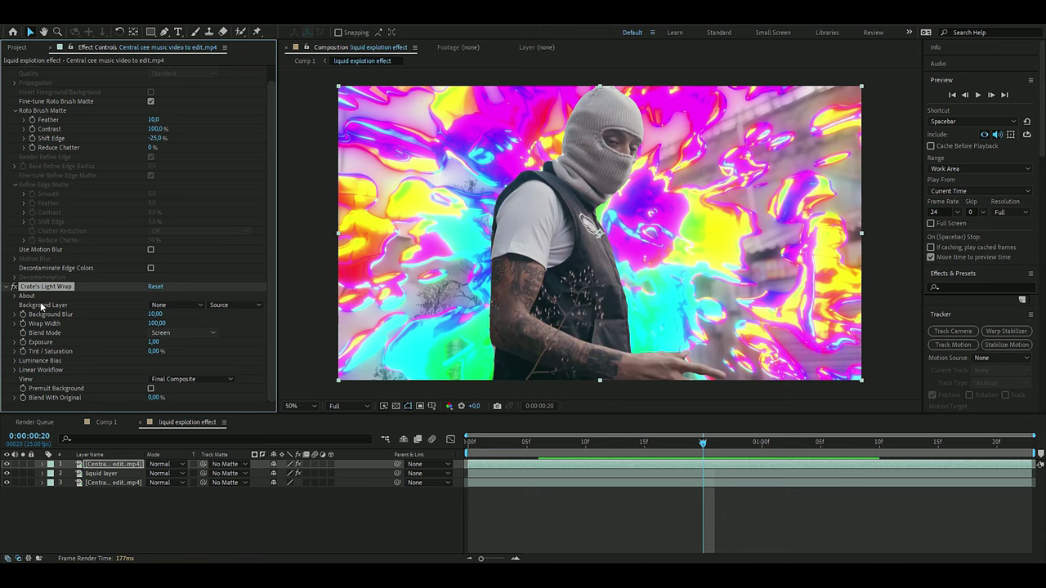
left_click(171, 306)
left_click(190, 347)
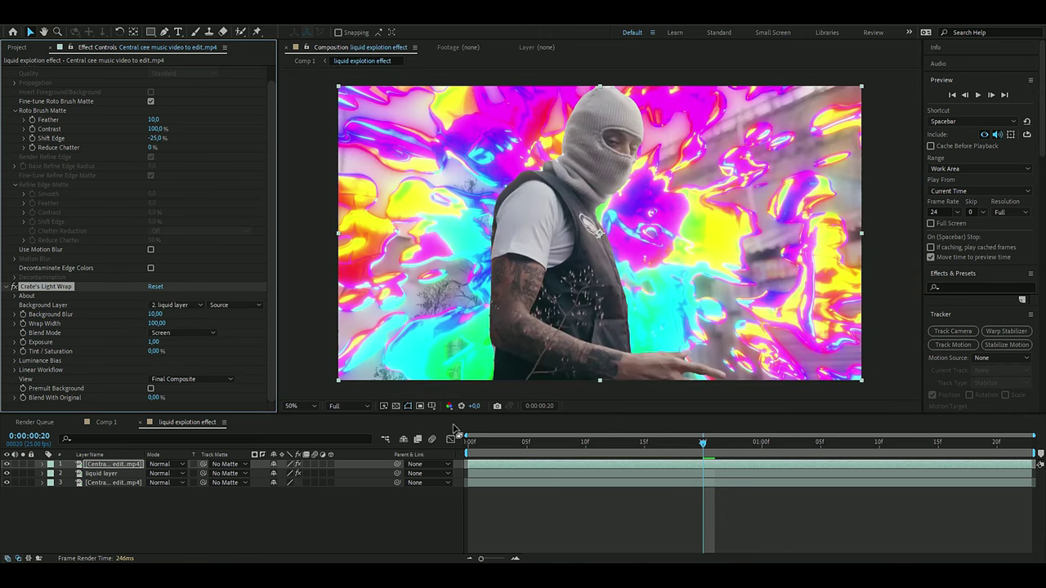
- Set the light wrap's Background Blur to 849, Wrap Width to 311, Blend Mode to Add and Tint / Saturation to 100%
left_click(155, 313)
type("849")
key("Tab")
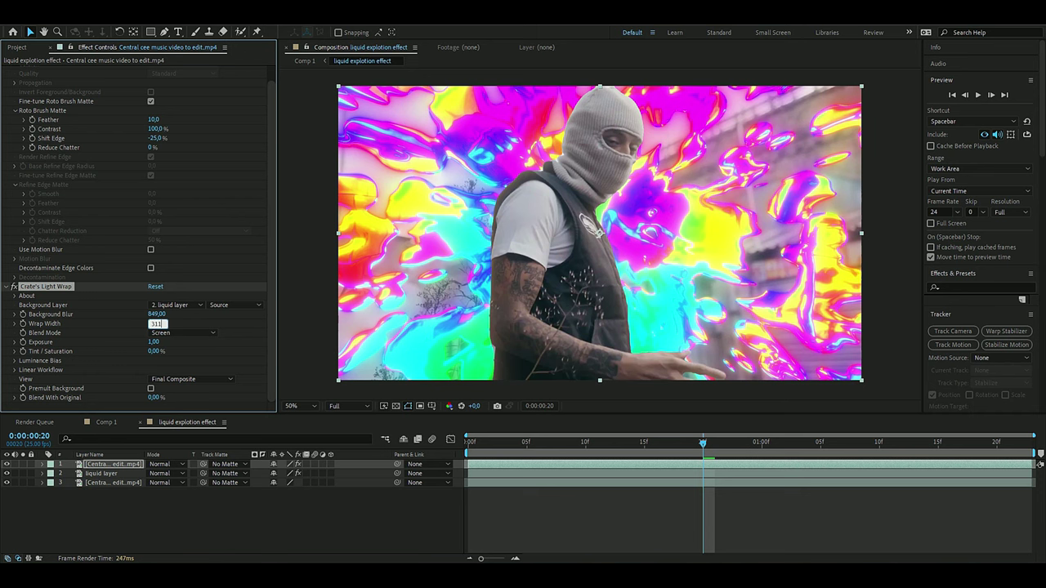
type("311")
left_click(181, 332)
left_click(187, 385)
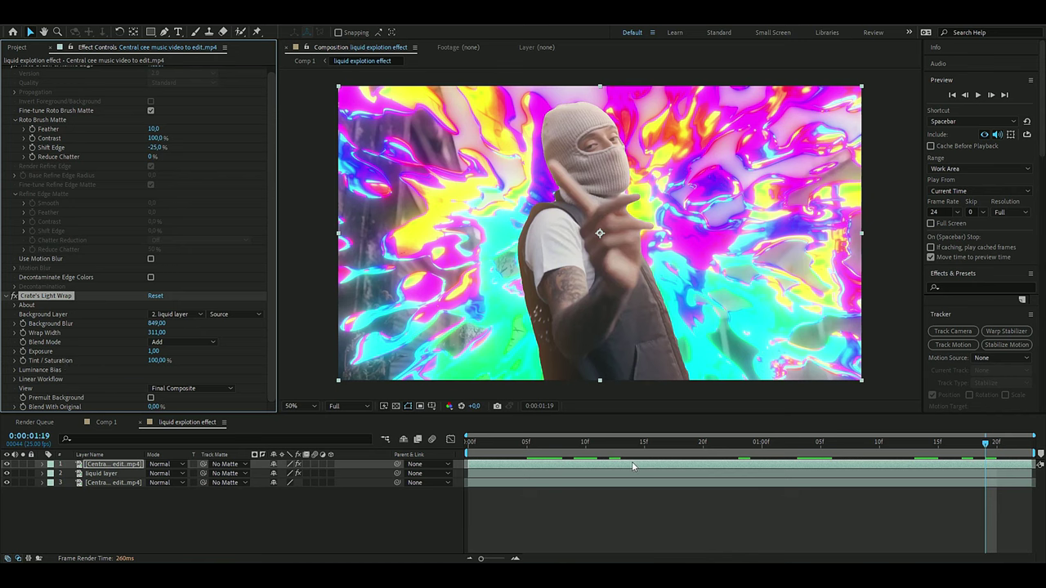
- Enable Premult Background on the light wrap and check the result along the clip with the liquid layer hidden and shown
left_click(150, 397)
left_click(584, 444)
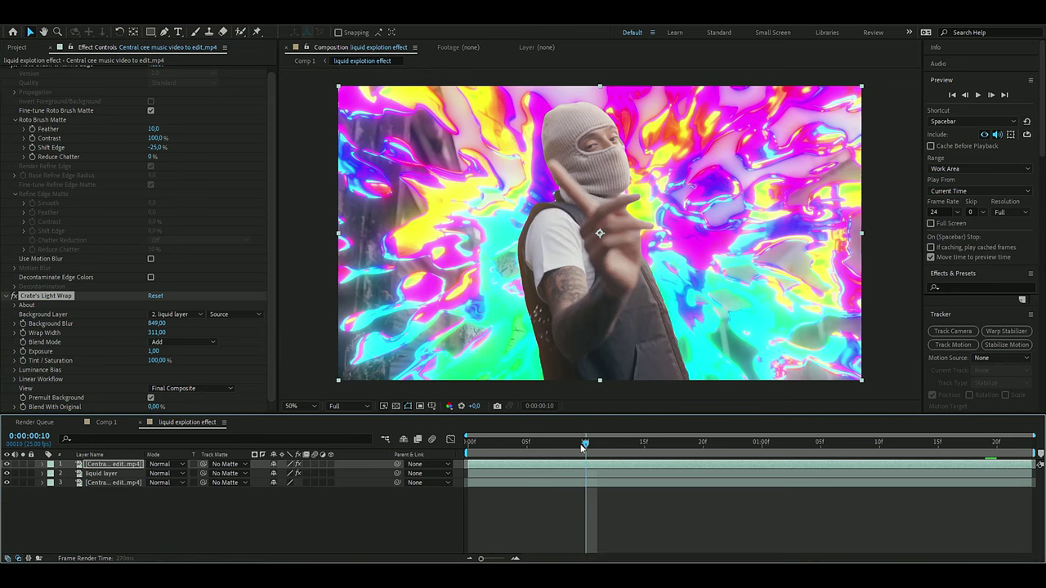
key("space")
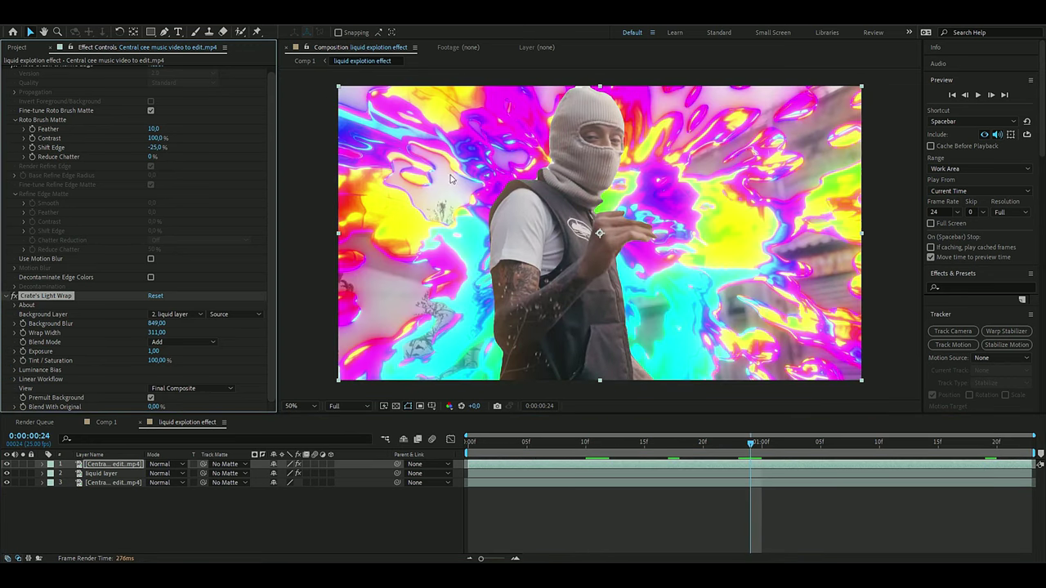
left_click(7, 473)
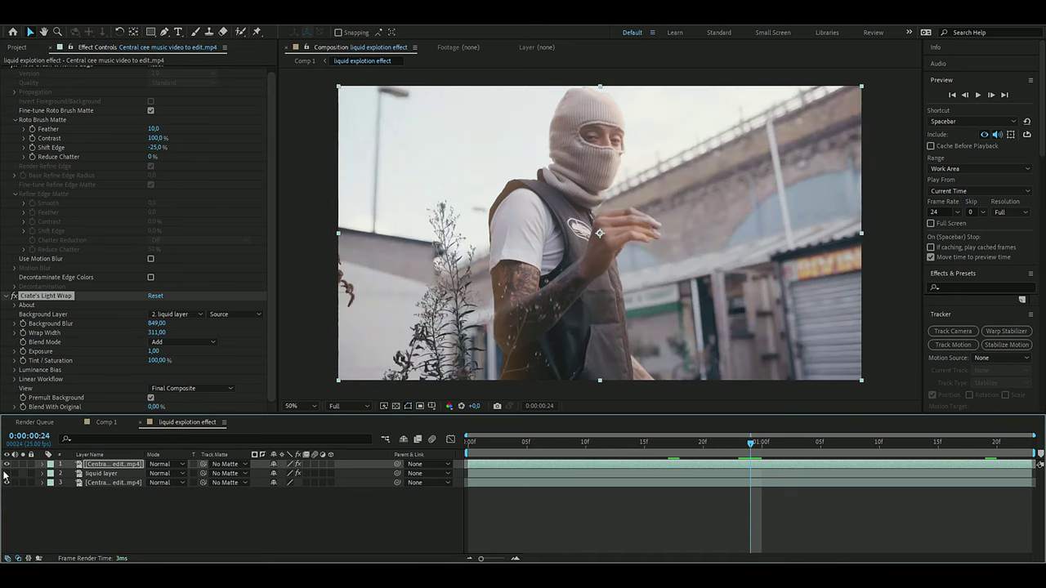
left_click(6, 473)
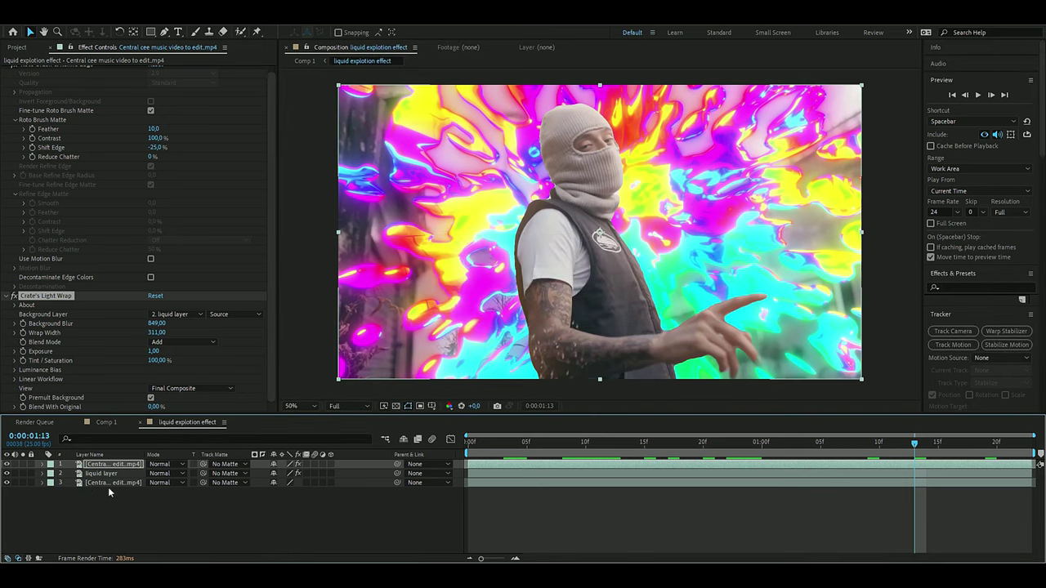
- Pre-compose all three layers into a new composition named liquid, moving all attributes into it
left_click(108, 482)
right_click(108, 482)
left_click(129, 406)
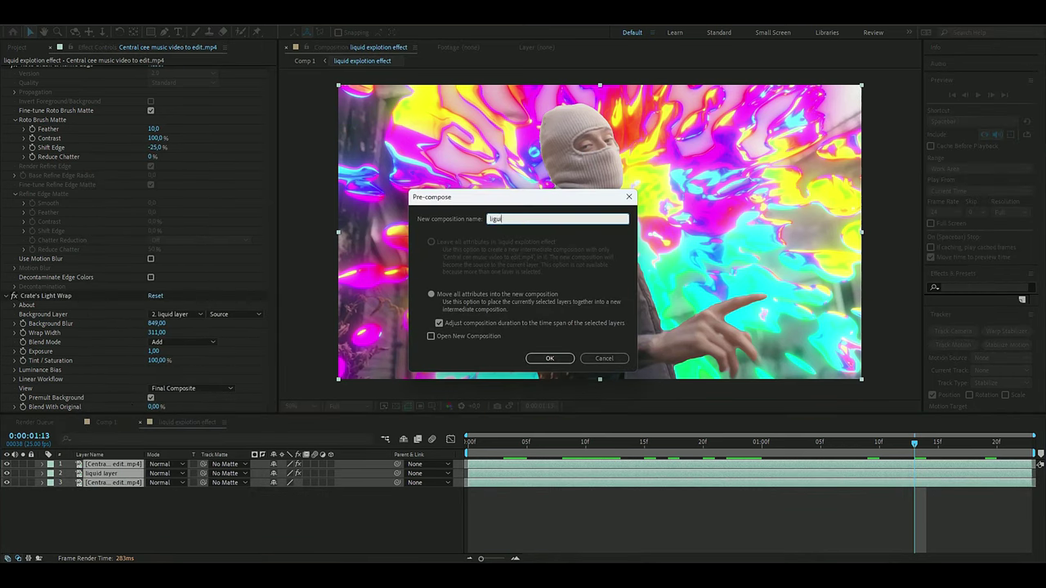
key("Return")
- Apply RSMB to the liquid pre-composition with liquid as Alt Motion Src and Use GPU on if supported, and preview the motion blur
key("ctrl+space")
type("rsmb")
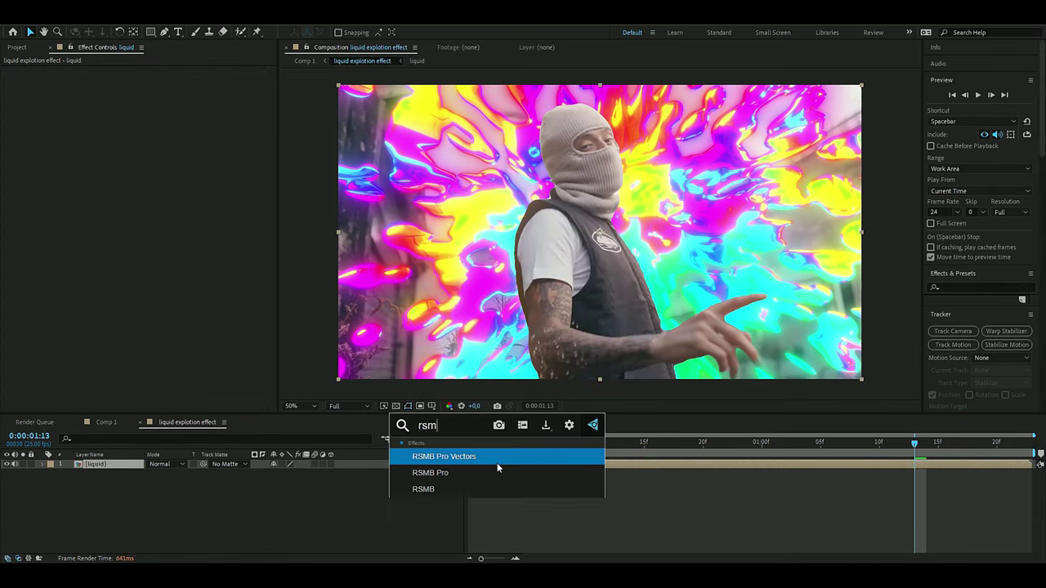
key("Return")
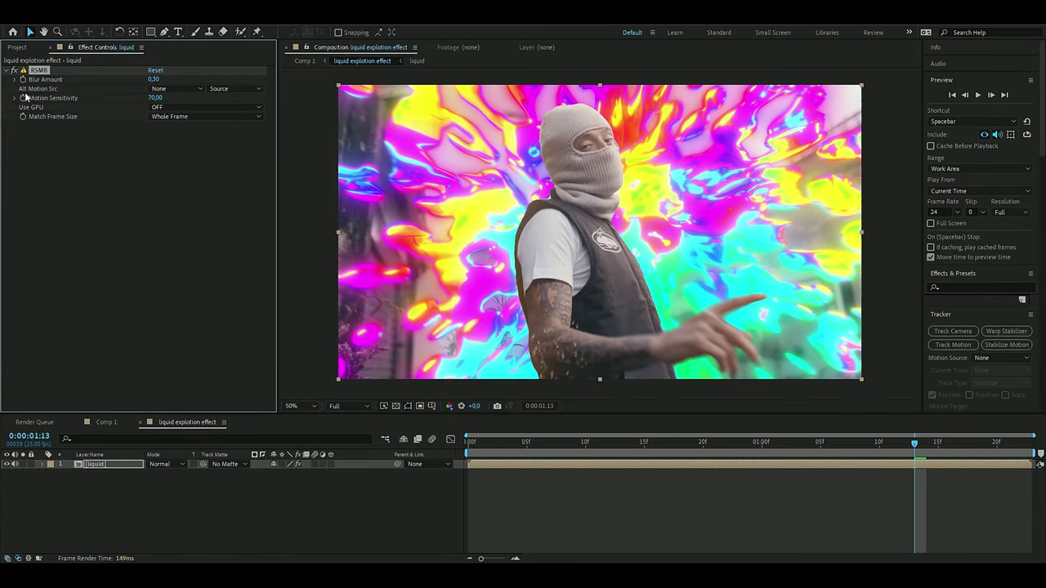
left_click(165, 89)
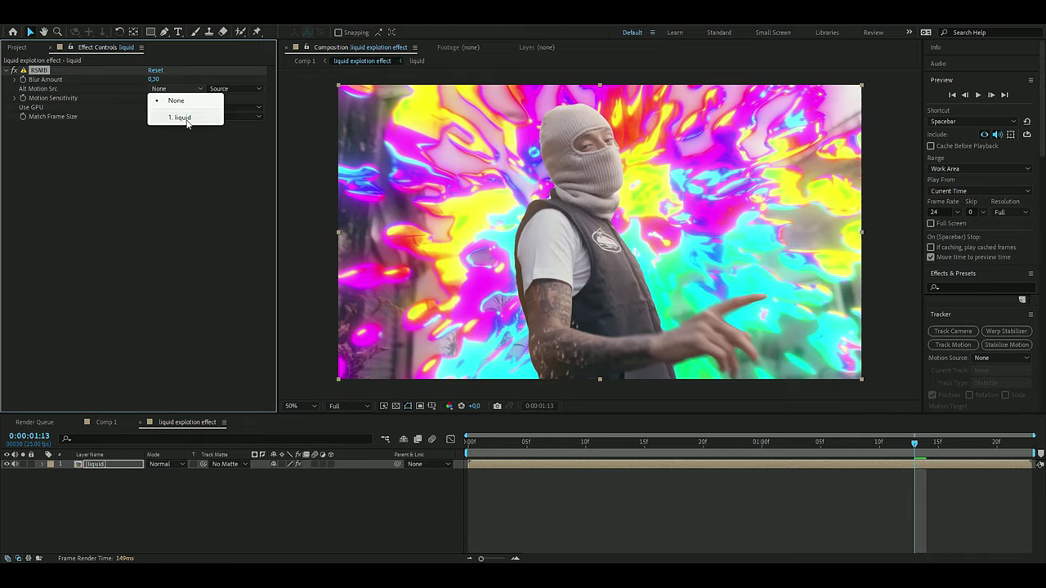
left_click(186, 119)
left_click(196, 107)
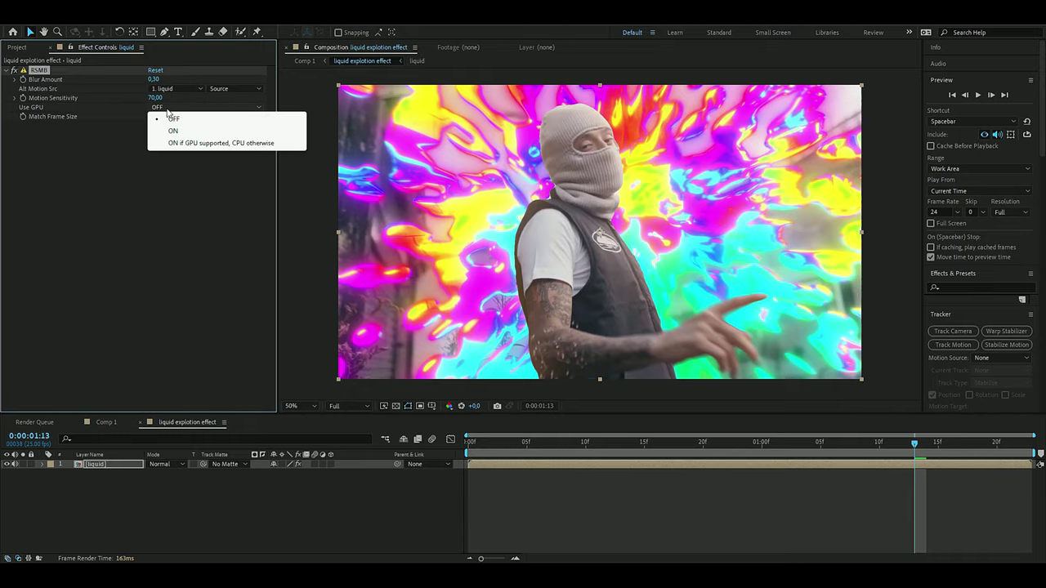
left_click(199, 144)
key("space")
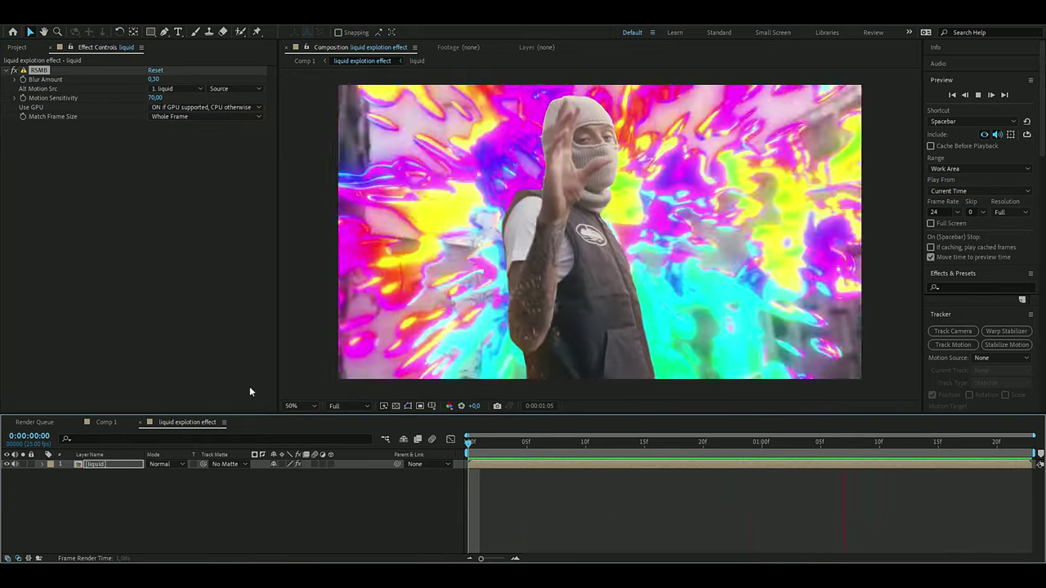